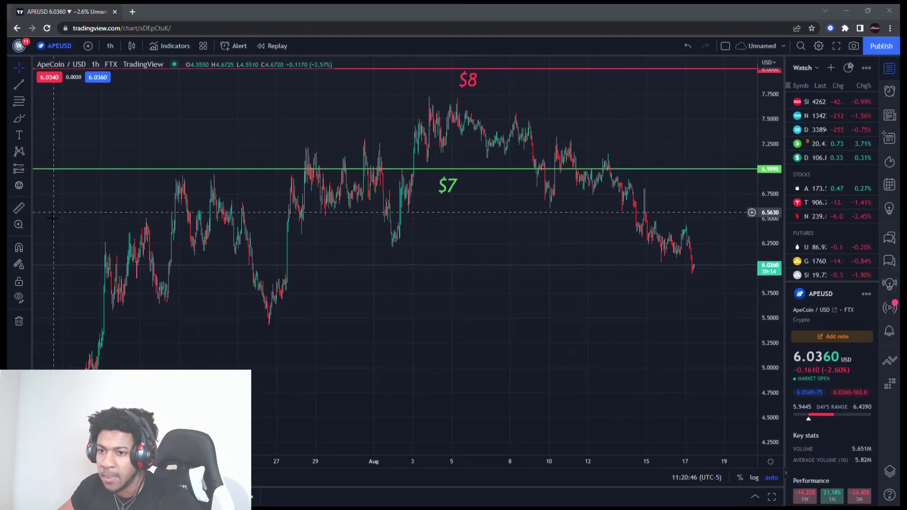
Add an APEUSD text label to the chart, move it near the top, then delete it
left_click(19, 136)
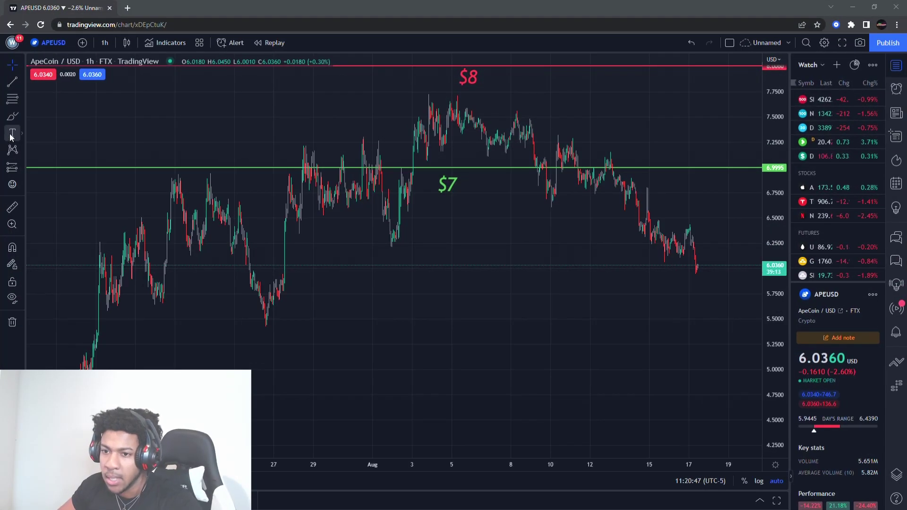
left_click(412, 316)
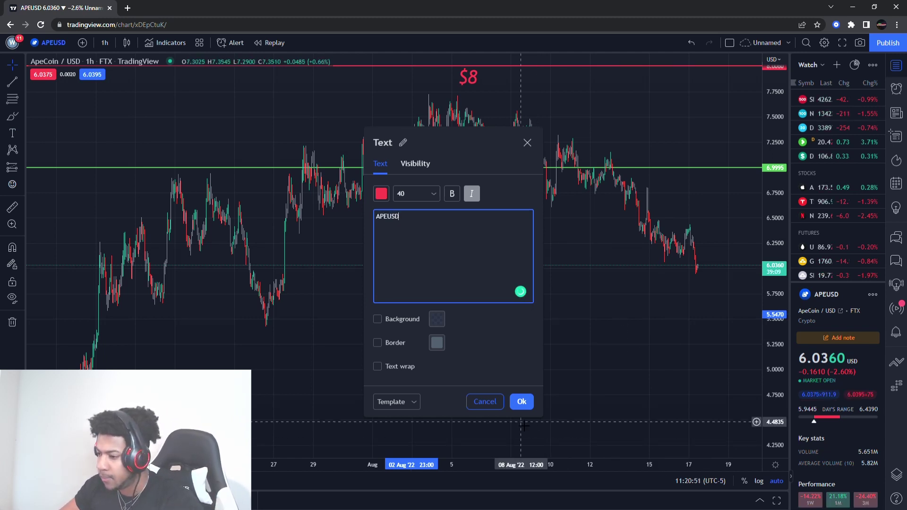
left_click(522, 402)
scroll(586, 256, "down", 2)
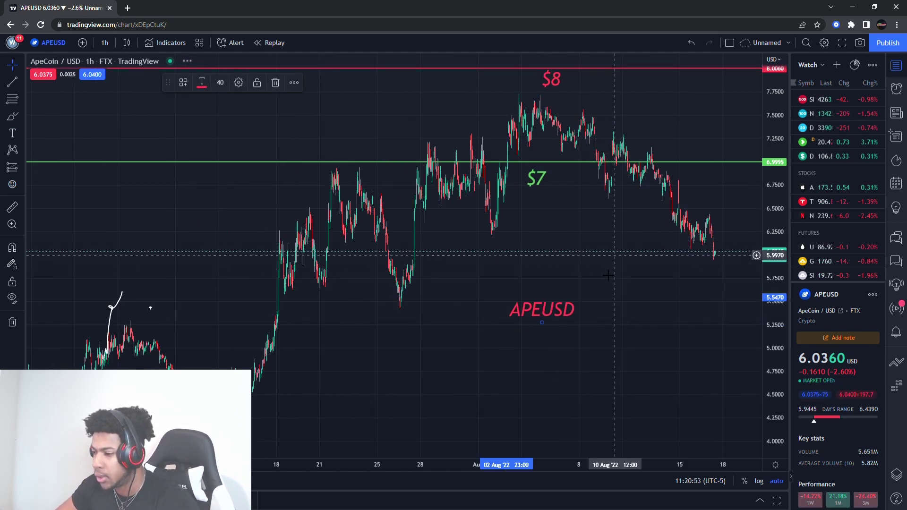
left_click_drag(555, 320, 407, 135)
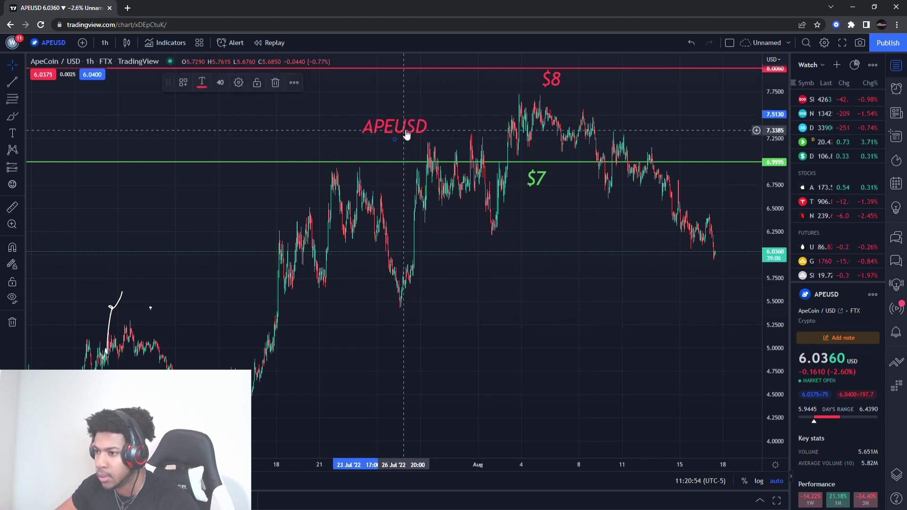
left_click(276, 83)
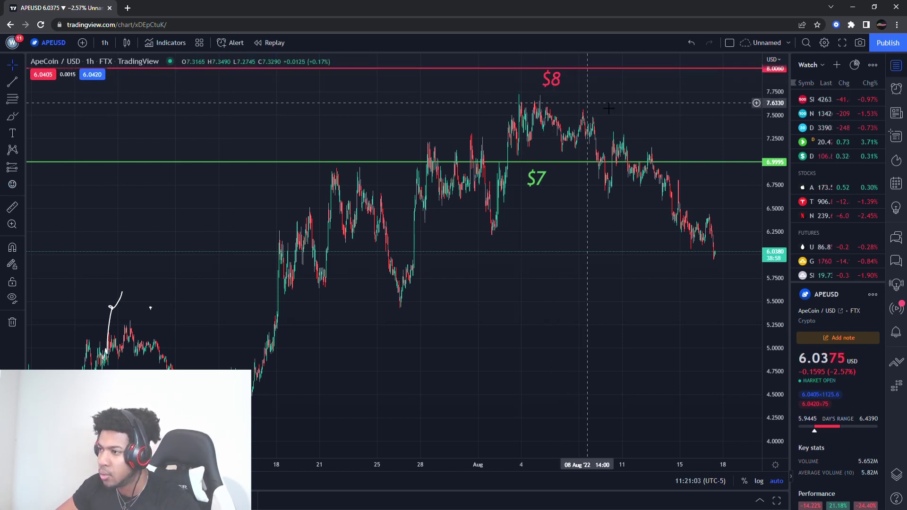
Pan and zoom the chart to recenter on the latest candles
left_click_drag(570, 201, 474, 198)
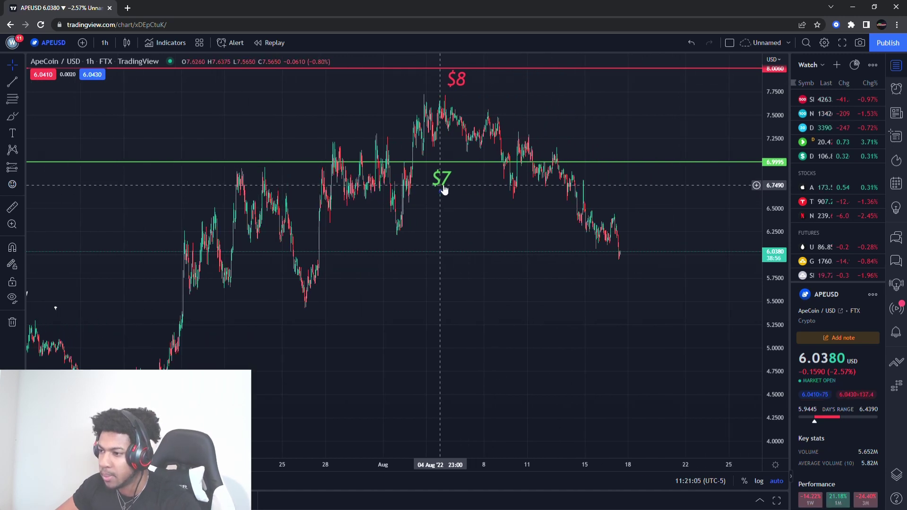
scroll(443, 188, "up", 5)
left_click_drag(331, 274, 549, 283)
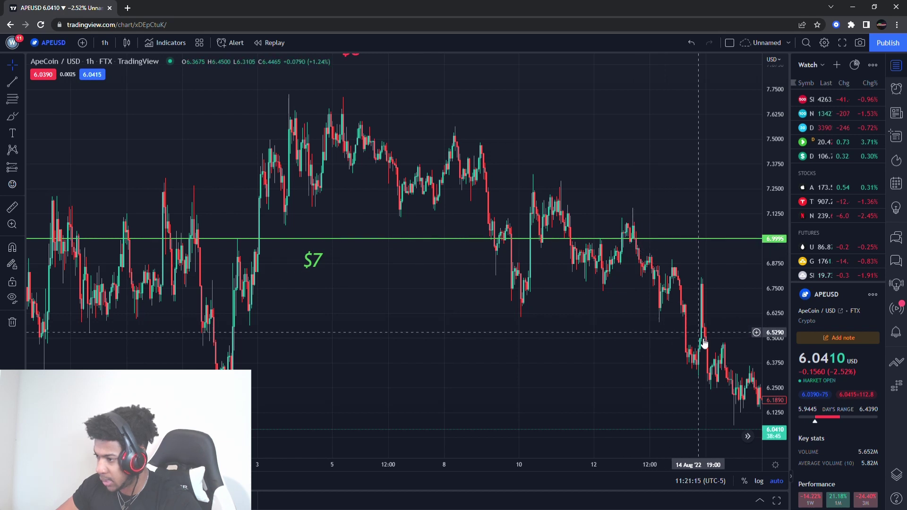
left_click_drag(638, 243, 475, 241)
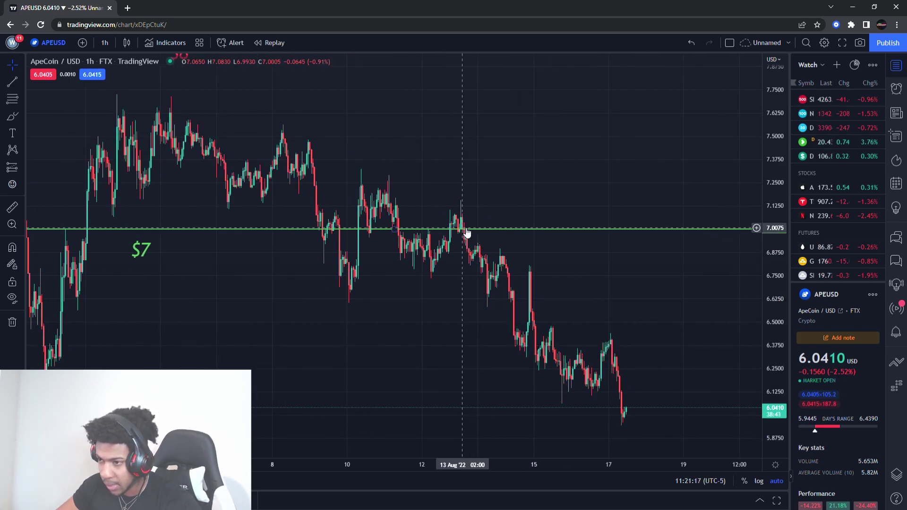
scroll(465, 232, "down", 2)
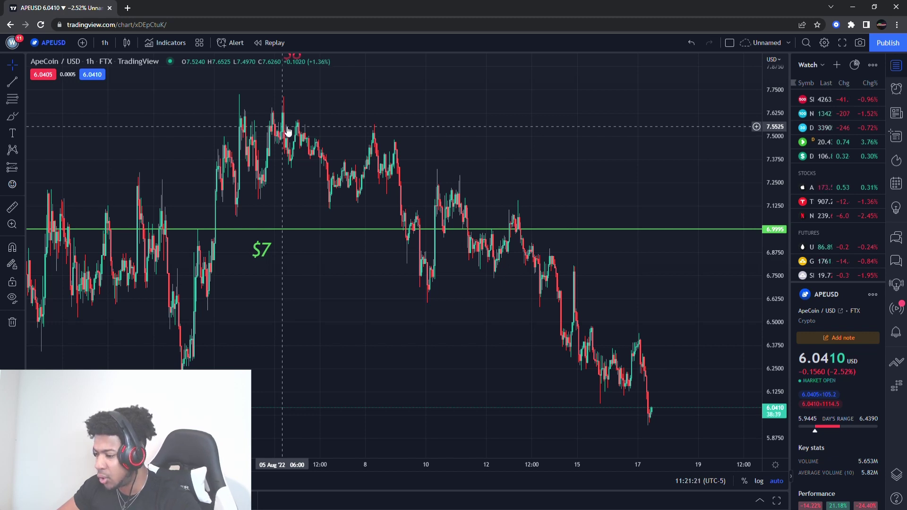
scroll(563, 331, "down", 2)
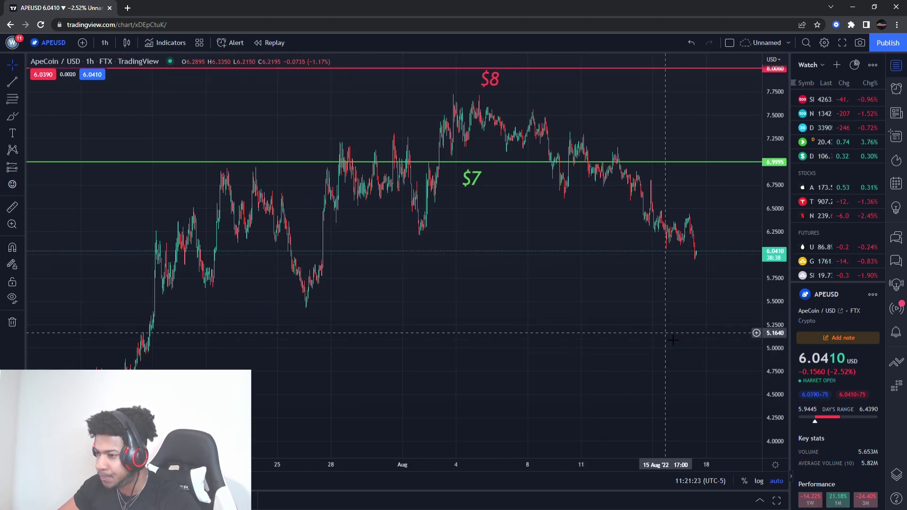
left_click_drag(673, 340, 629, 327)
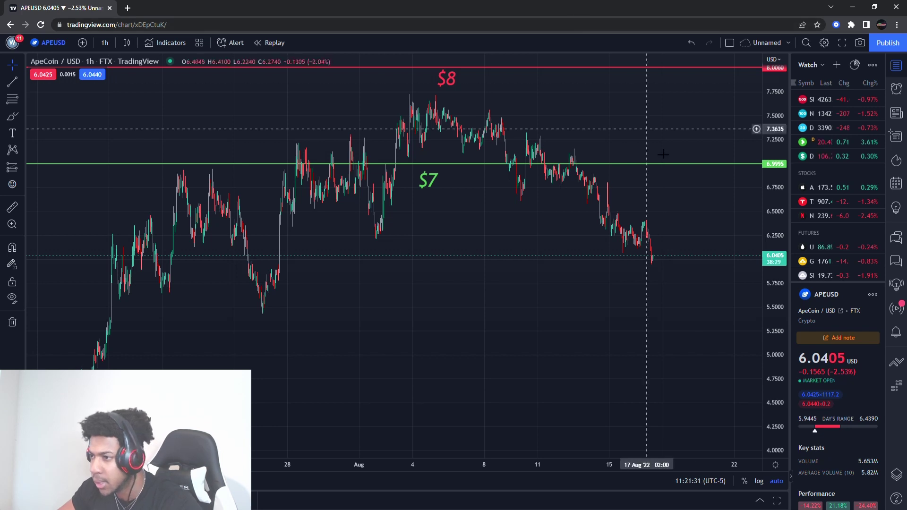
Lower the red resistance line to 6.4085 and move the $8 label down beside it
left_click_drag(594, 71, 676, 226)
scroll(674, 234, "up", 2)
scroll(674, 234, "up", 1)
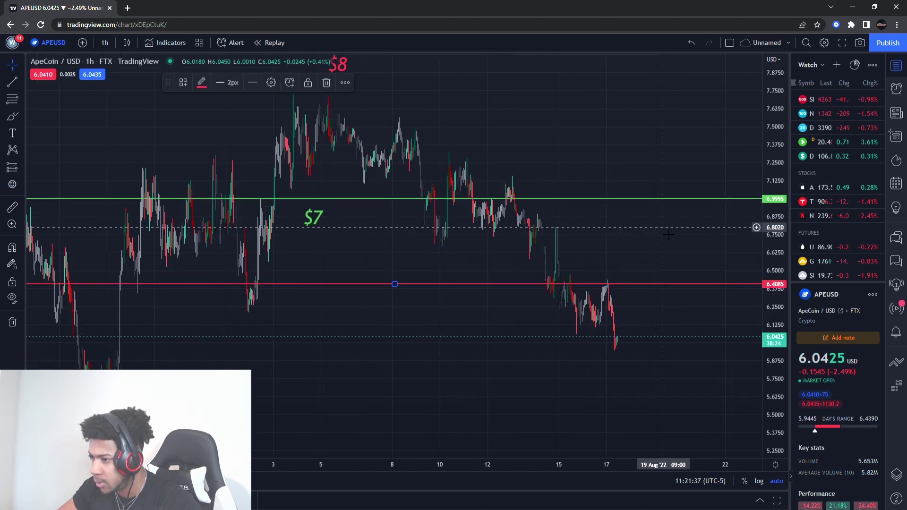
left_click_drag(343, 64, 459, 335)
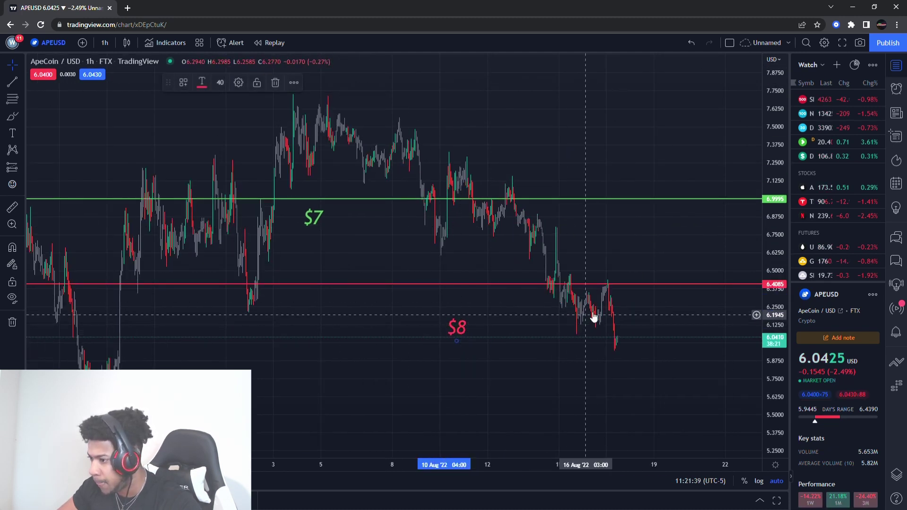
Clone the red line and place the copy at 6.8680
right_click(611, 284)
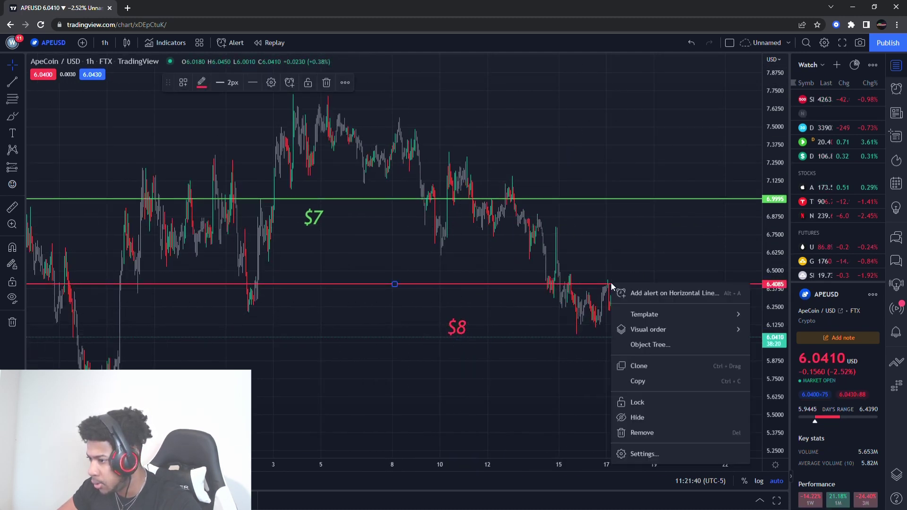
left_click(656, 365)
mouse_move(628, 268)
left_mouse_down()
mouse_move(638, 222)
mouse_move(620, 296)
mouse_move(623, 365)
left_mouse_up()
scroll(619, 210, "up", 1)
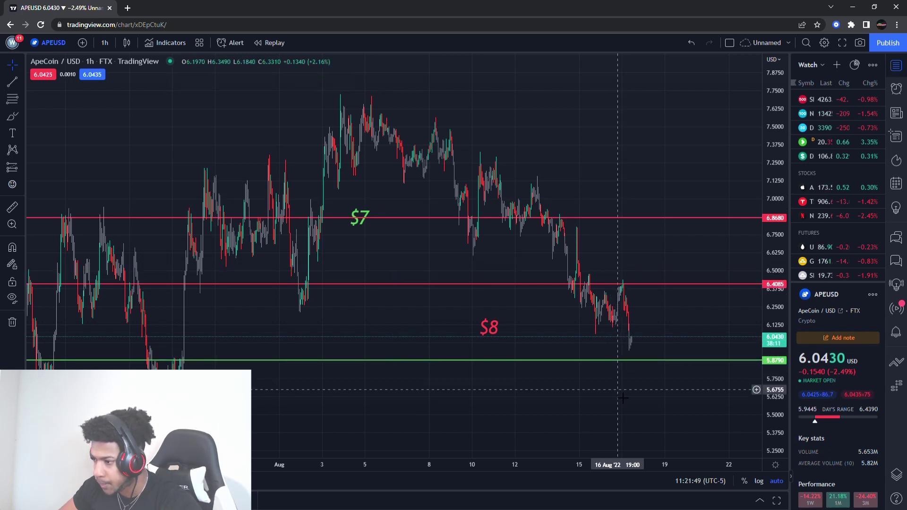
scroll(591, 406, "down", 5)
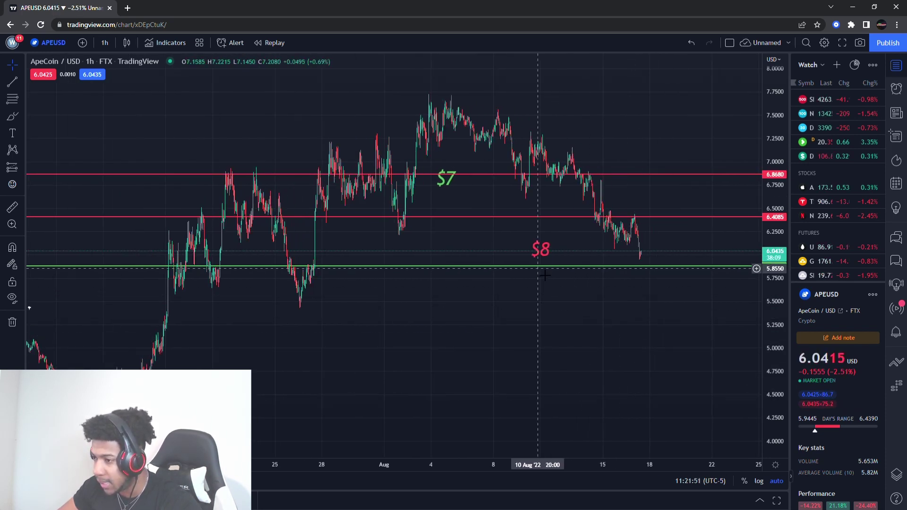
Clone the green support line and settle the copy at 5.6415
right_click(542, 272)
left_click(577, 351)
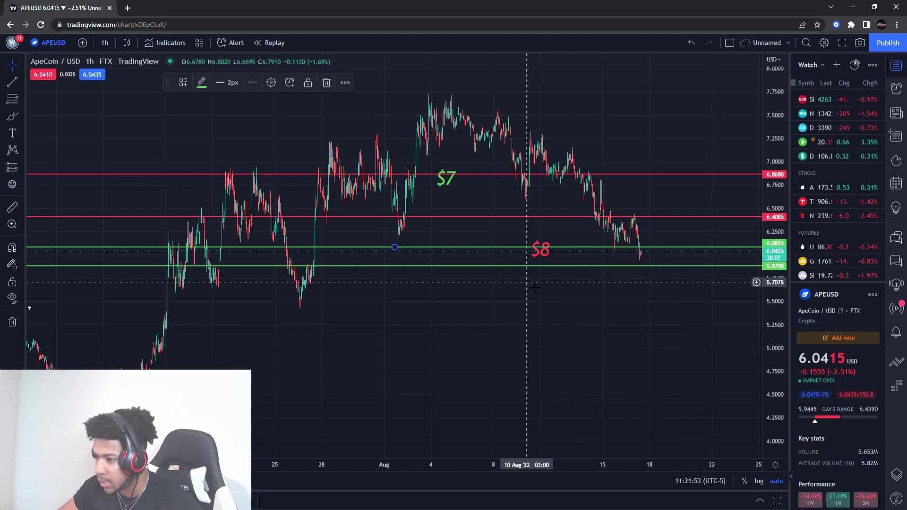
left_click_drag(510, 252, 516, 285)
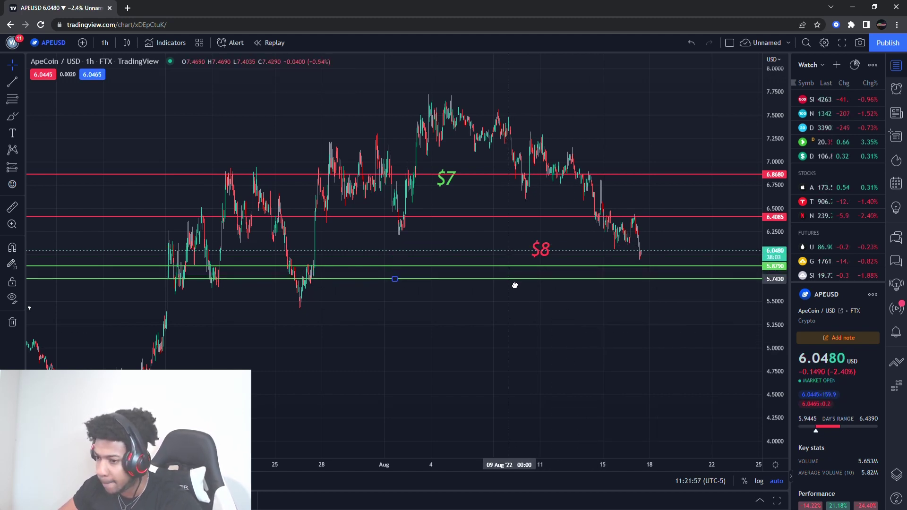
left_click_drag(515, 285, 518, 295)
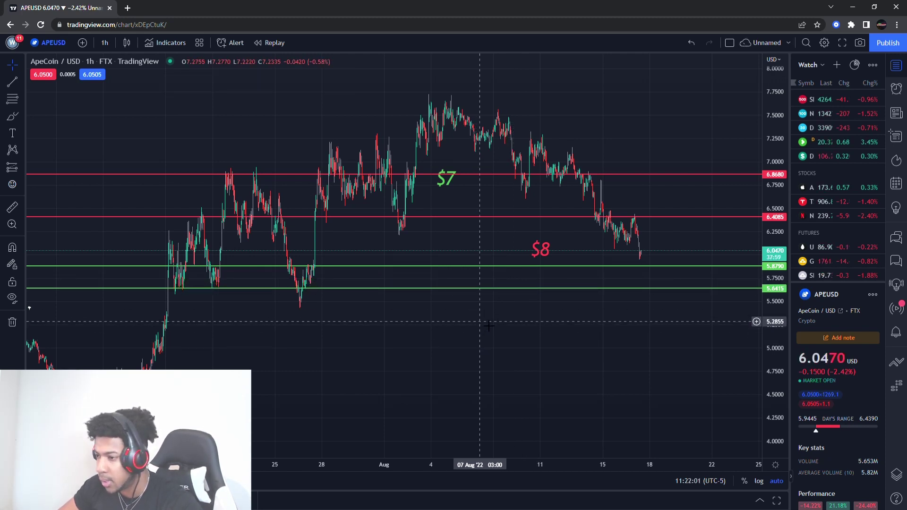
Move the $7 label down between the lines and the $8 label above the upper red line
left_click_drag(447, 178, 322, 231)
scroll(627, 171, "up", 1)
scroll(627, 171, "up", 1)
left_click_drag(493, 285, 601, 175)
Change the $8 label to $6.85 and place it just above the upper red line
double_click(601, 175)
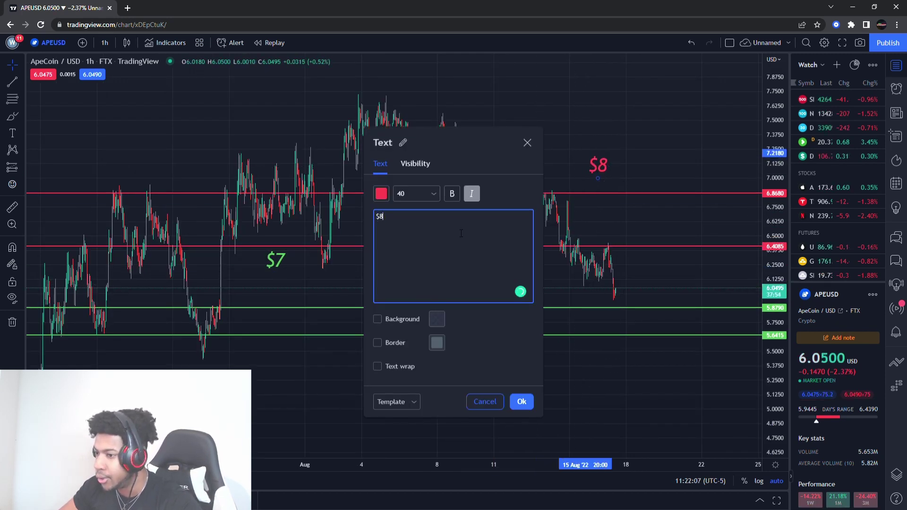
key("BackSpace")
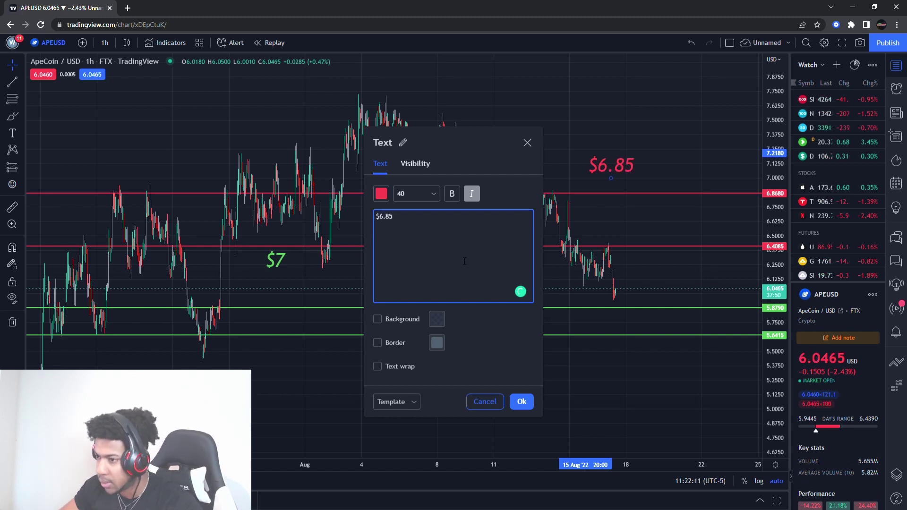
left_click(522, 402)
left_click_drag(617, 168, 605, 178)
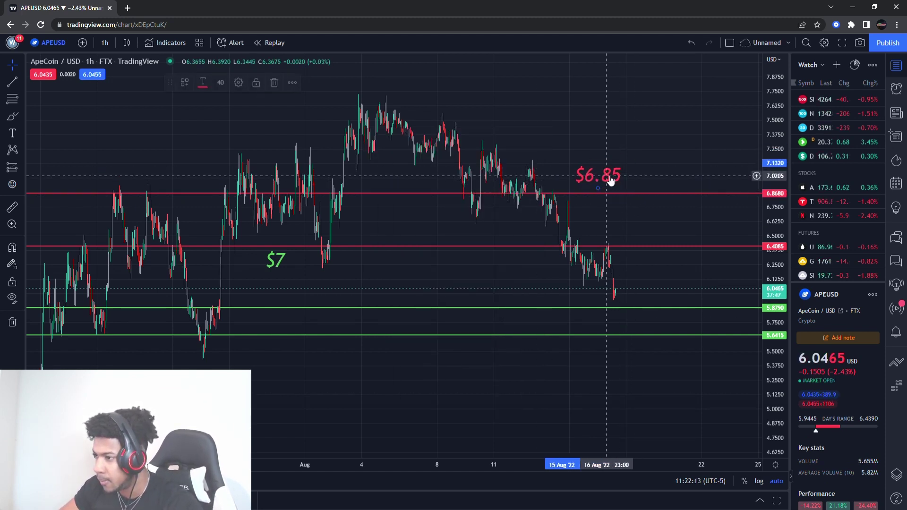
Clone the $6.85 label, move the copy down, and change it to $6.40
right_click(604, 178)
left_click(634, 238)
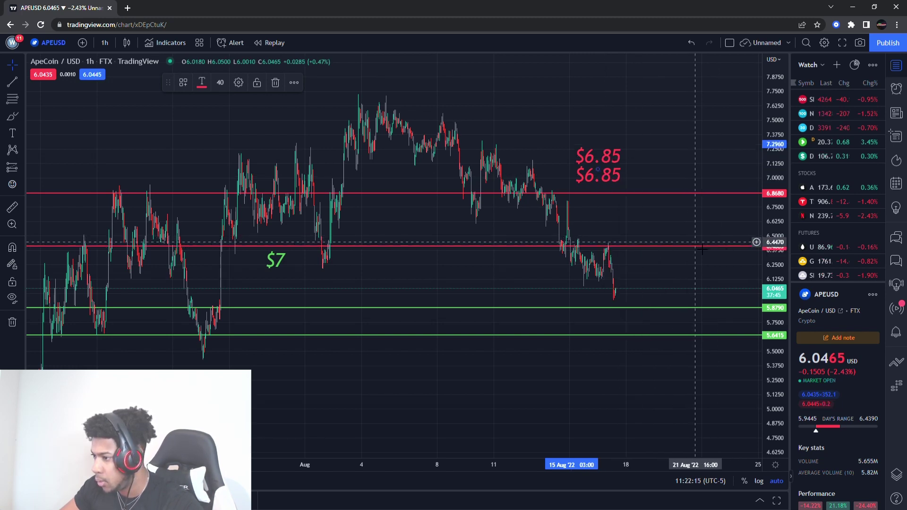
left_click_drag(613, 178, 501, 226)
double_click(500, 227)
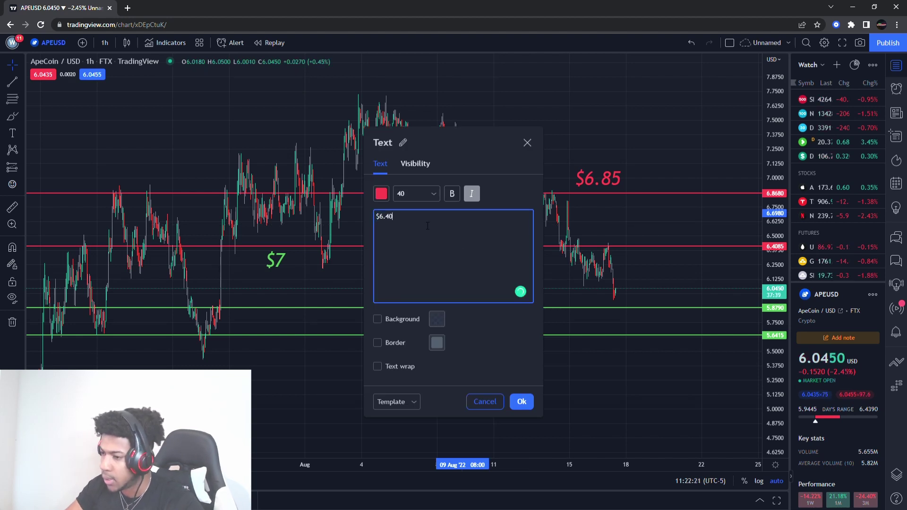
type("$6.40")
left_click(518, 404)
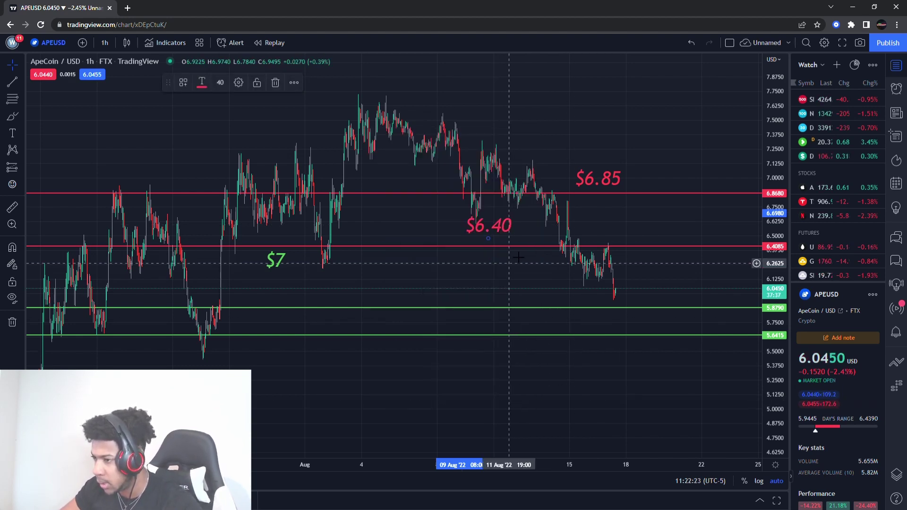
Shift the $6.40 label right and relabel the green $7 label as $5.85 above the upper green line
left_click_drag(500, 224, 703, 229)
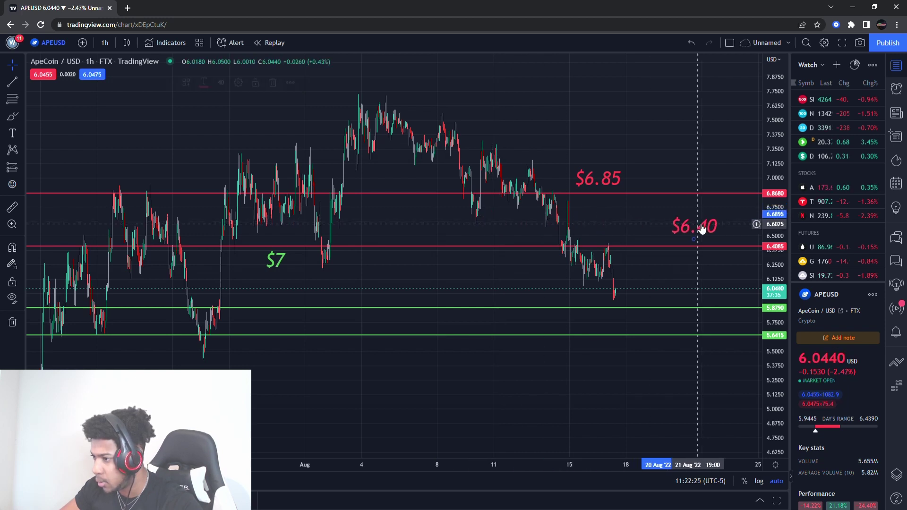
left_click_drag(284, 265, 513, 284)
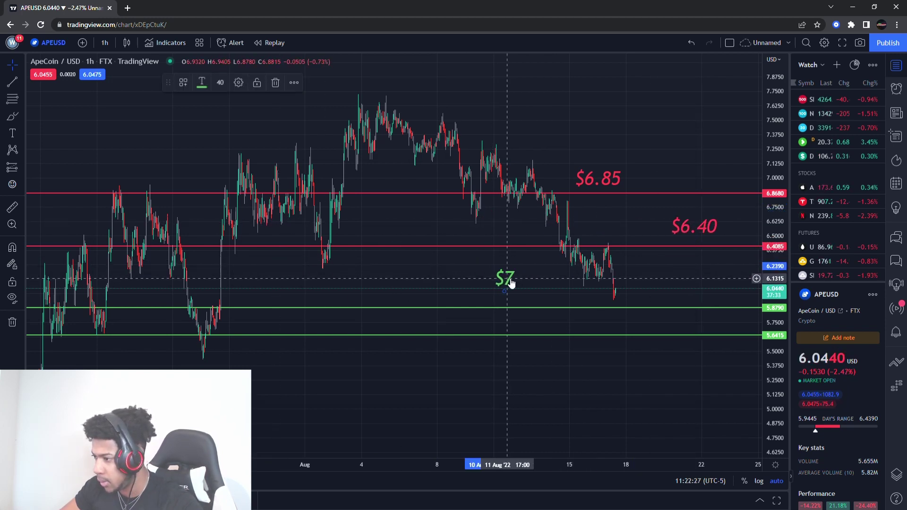
double_click(511, 283)
type("$5.85")
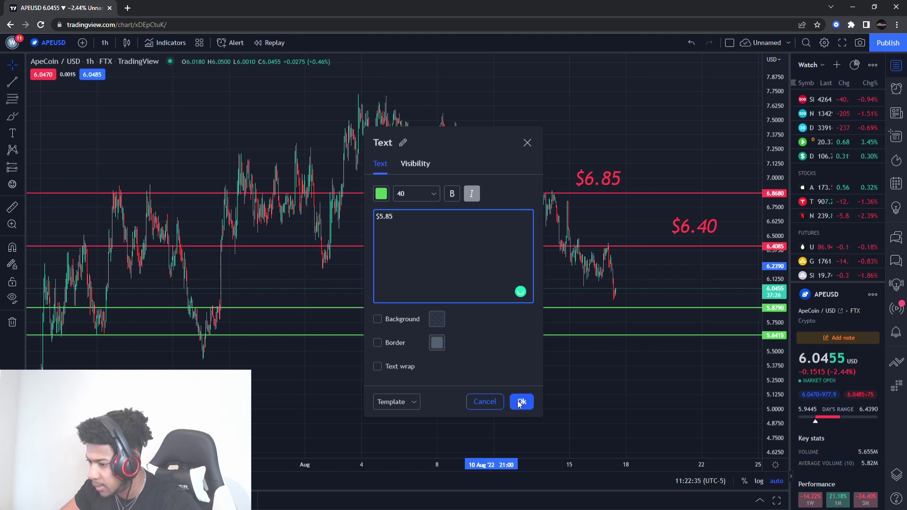
left_click(521, 402)
Clone the $5.85 label and set the copy to $5.65 under the lower green line
right_click(531, 291)
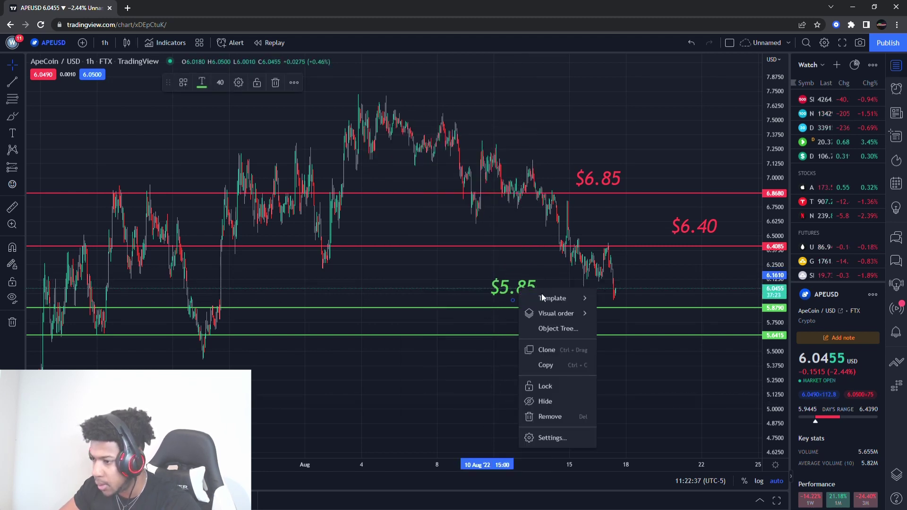
left_click(547, 350)
mouse_move(534, 273)
left_mouse_down()
mouse_move(548, 273)
mouse_move(548, 362)
left_mouse_up()
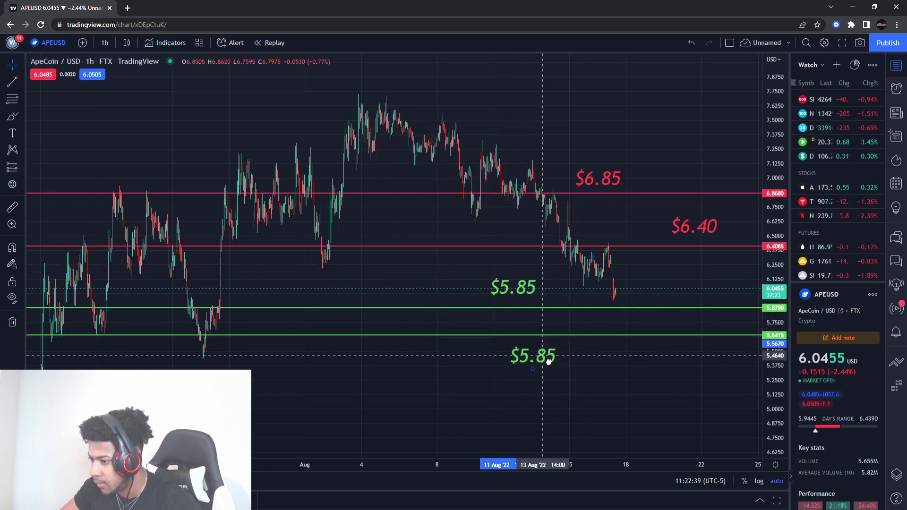
double_click(544, 357)
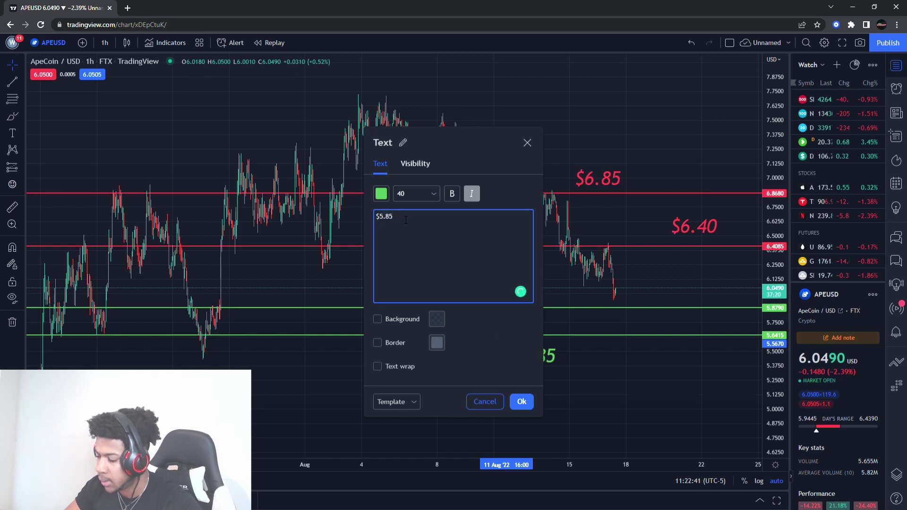
left_click(507, 404)
left_click(522, 402)
left_click_drag(551, 359, 537, 354)
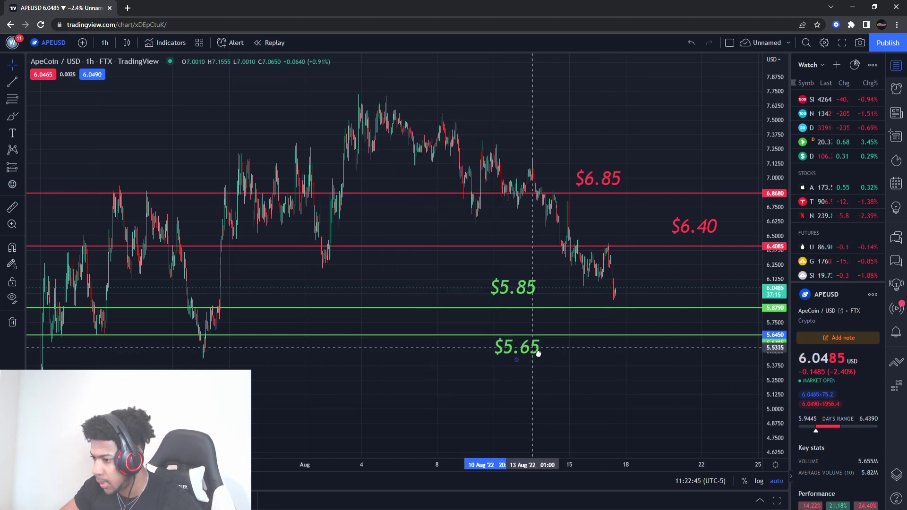
left_click(529, 292)
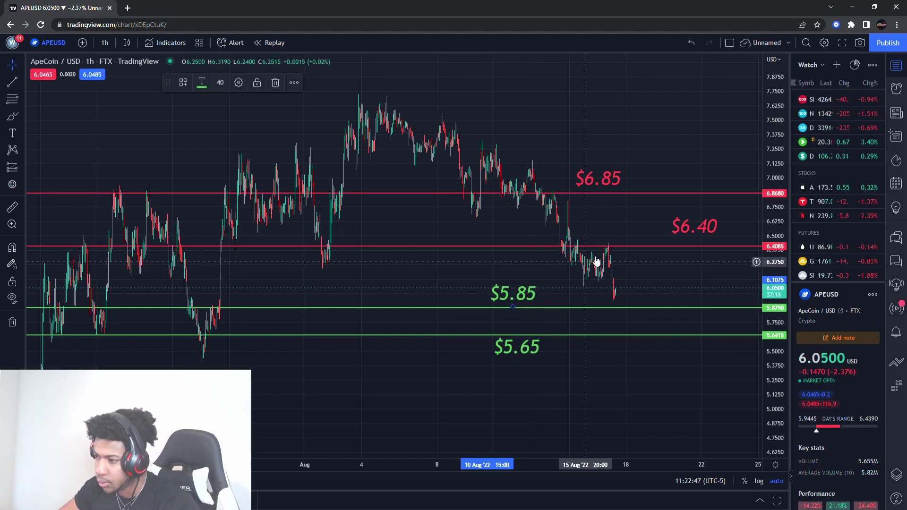
With the Brush, sketch a white path dipping along $5.65, an upward arrow beneath, and a loop rising to $6.40
left_click(14, 117)
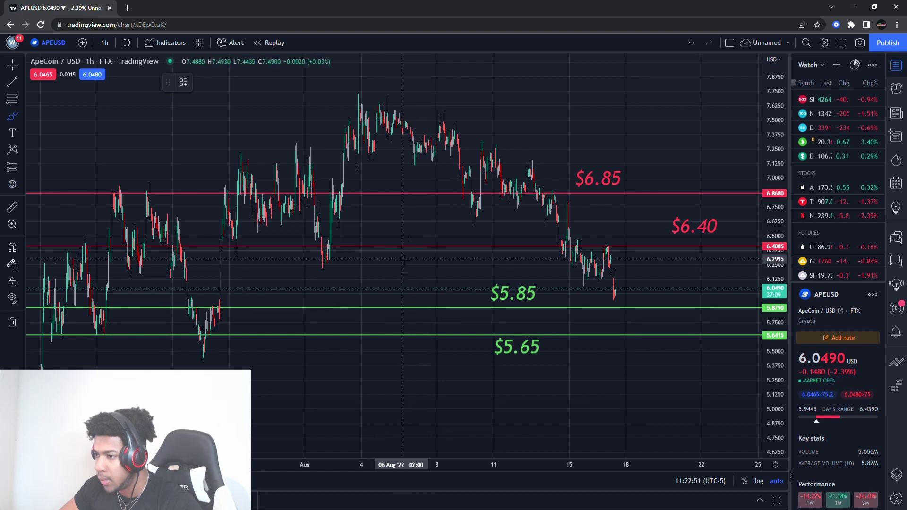
mouse_move(371, 202)
left_mouse_down()
mouse_move(450, 239)
mouse_move(525, 326)
left_mouse_up()
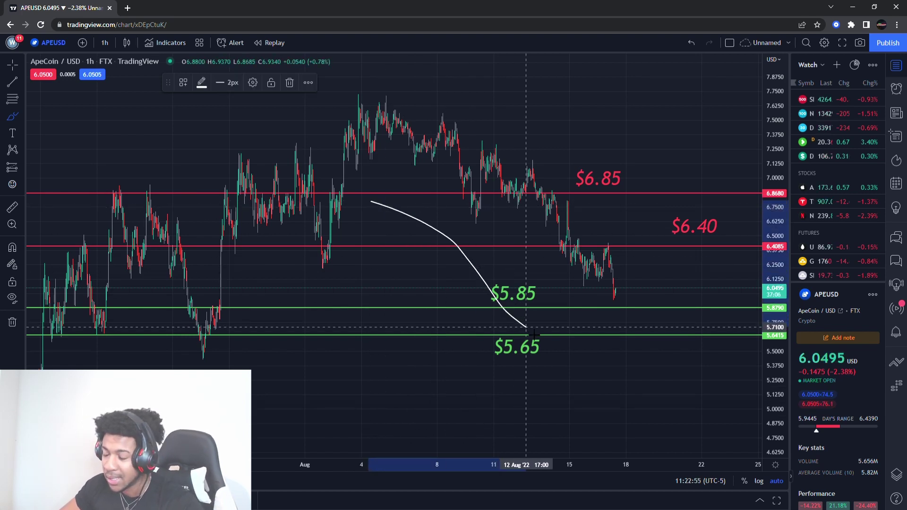
left_click_drag(559, 335, 686, 338)
mouse_move(616, 355)
left_mouse_down()
mouse_move(630, 357)
mouse_move(624, 388)
left_mouse_up()
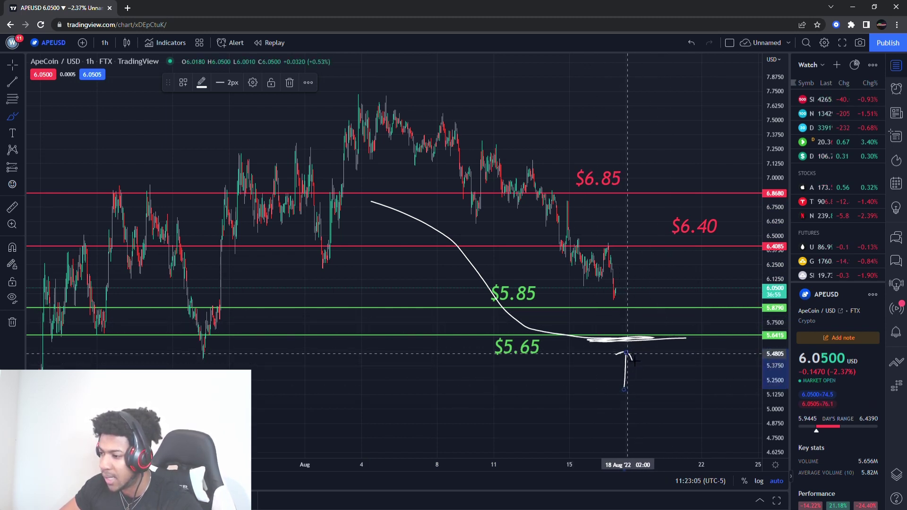
mouse_move(681, 338)
left_mouse_down()
mouse_move(697, 322)
mouse_move(717, 254)
mouse_move(662, 321)
mouse_move(741, 300)
left_mouse_up()
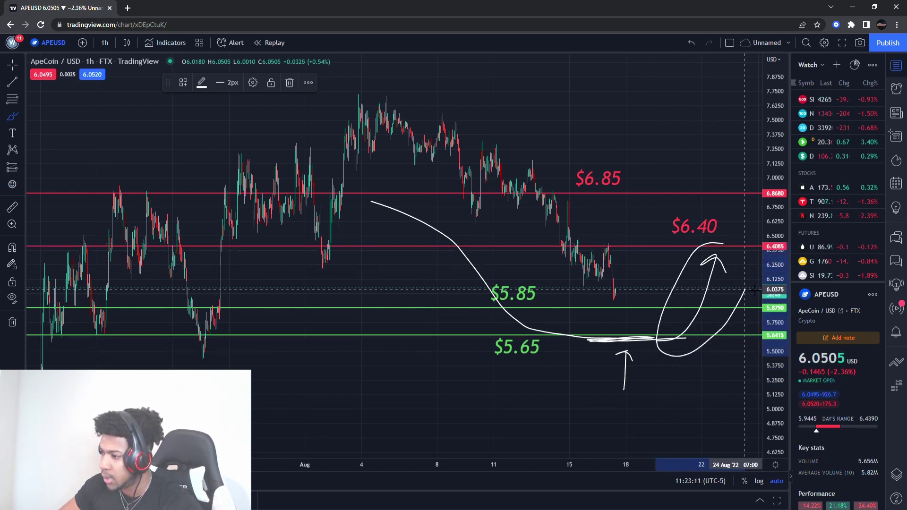
left_click_drag(735, 245, 704, 245)
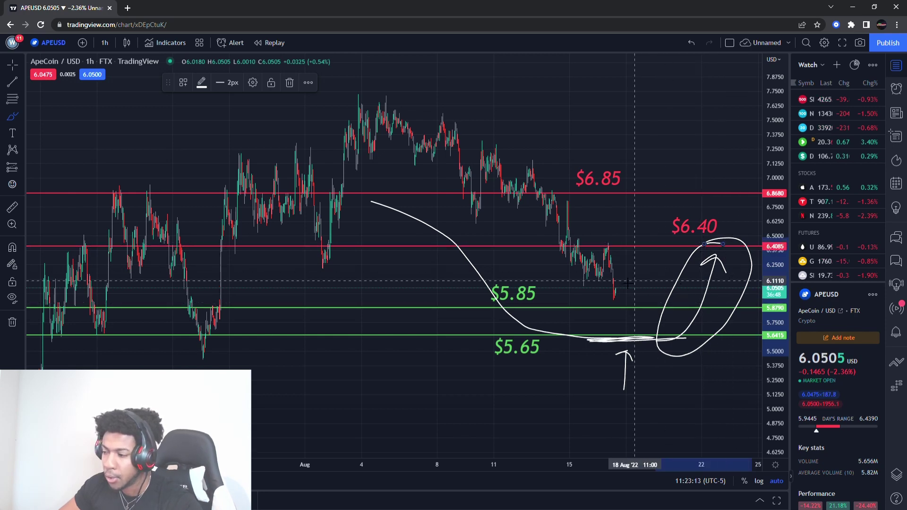
scroll(627, 307, "down", 5)
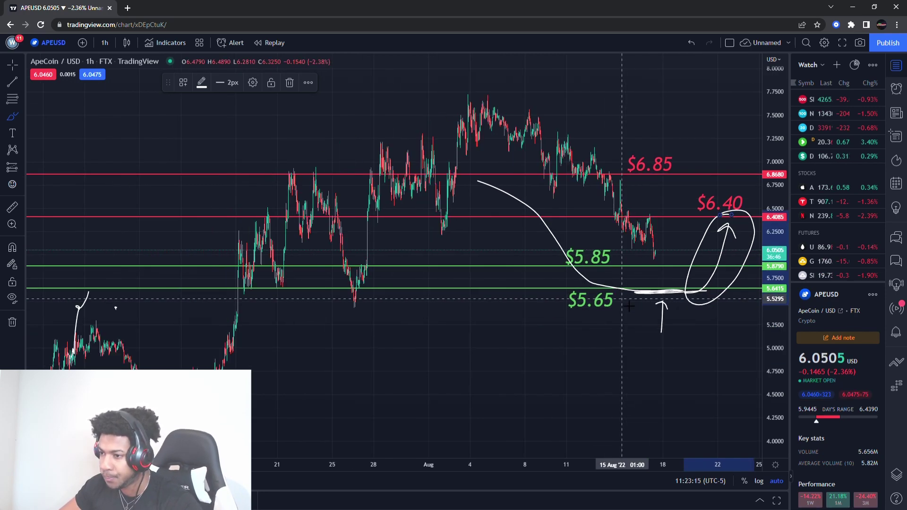
scroll(605, 322, "down", 3)
scroll(331, 212, "up", 3)
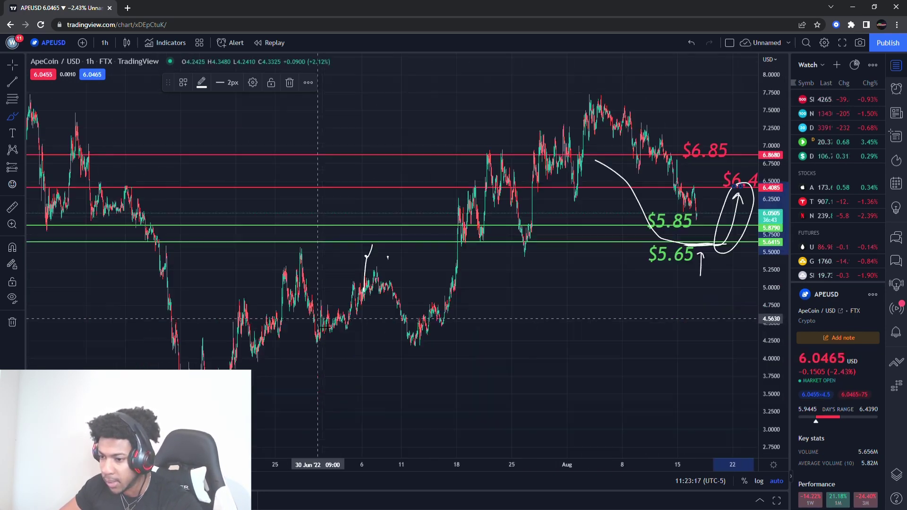
left_click_drag(31, 232, 141, 233)
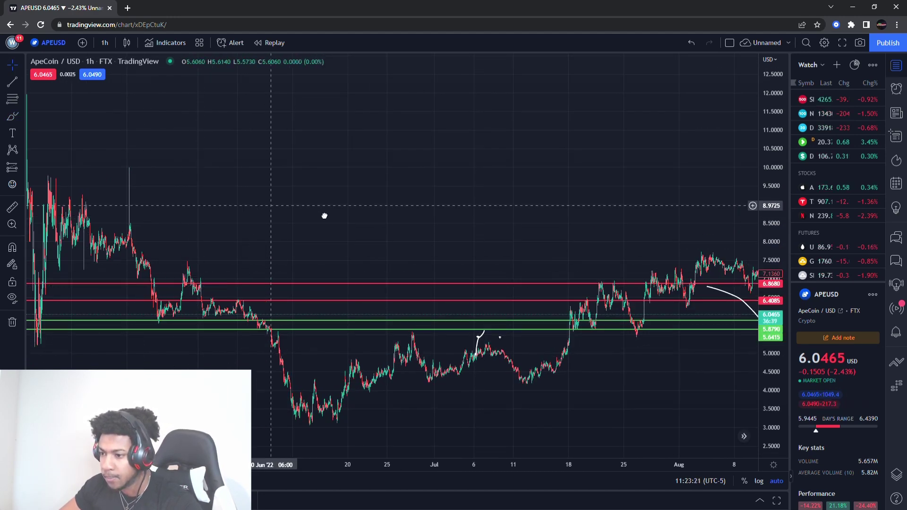
scroll(341, 378, "down", 3)
scroll(198, 388, "up", 3)
left_click_drag(198, 388, 345, 392)
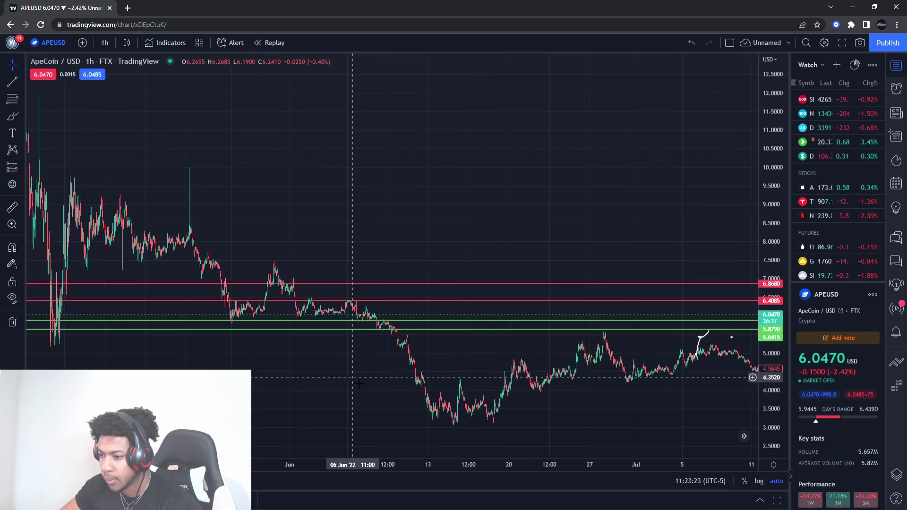
left_click_drag(470, 404, 339, 407)
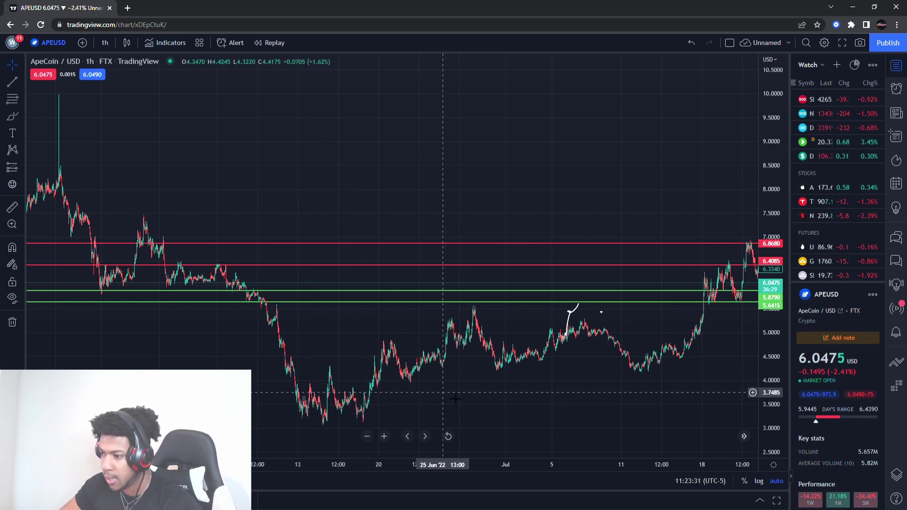
left_click_drag(545, 380, 359, 378)
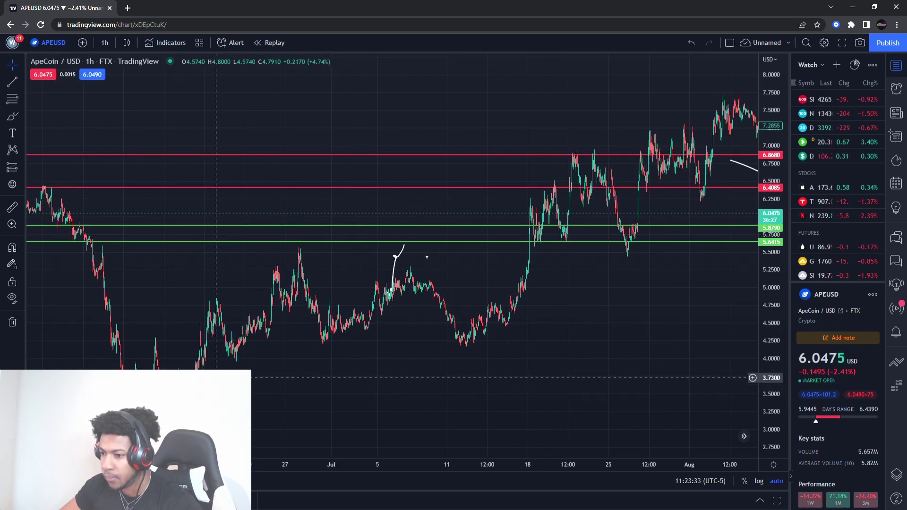
left_click_drag(641, 118, 357, 161)
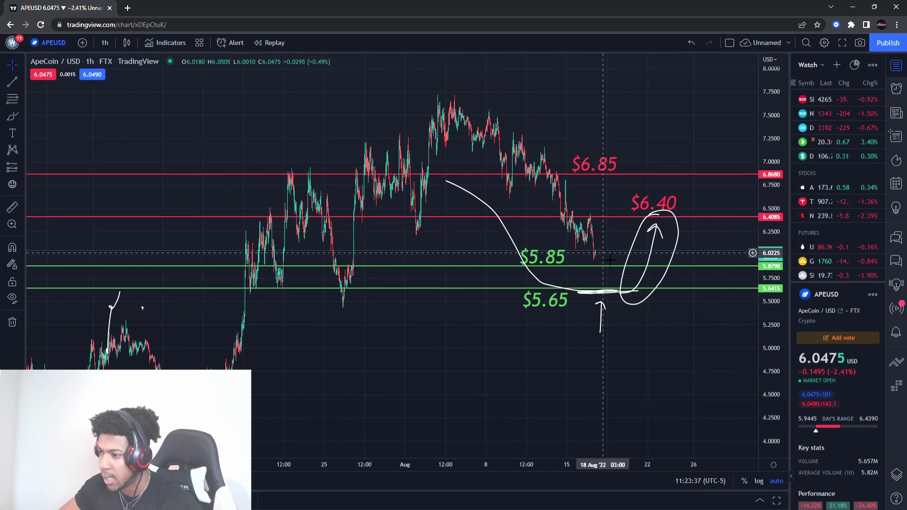
Zoom in, nudge the upper green line, and add the missing arrowhead stroke near $6.40
scroll(496, 283, "up", 2)
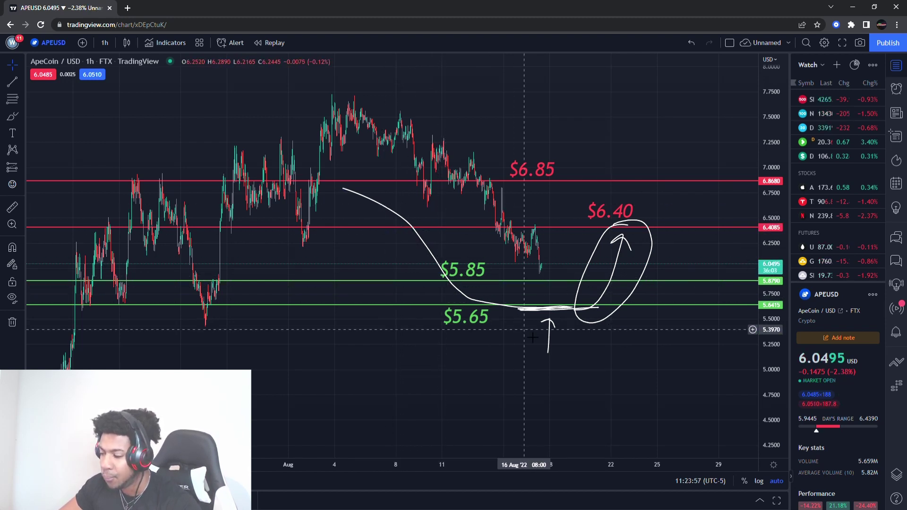
left_click_drag(599, 284, 599, 281)
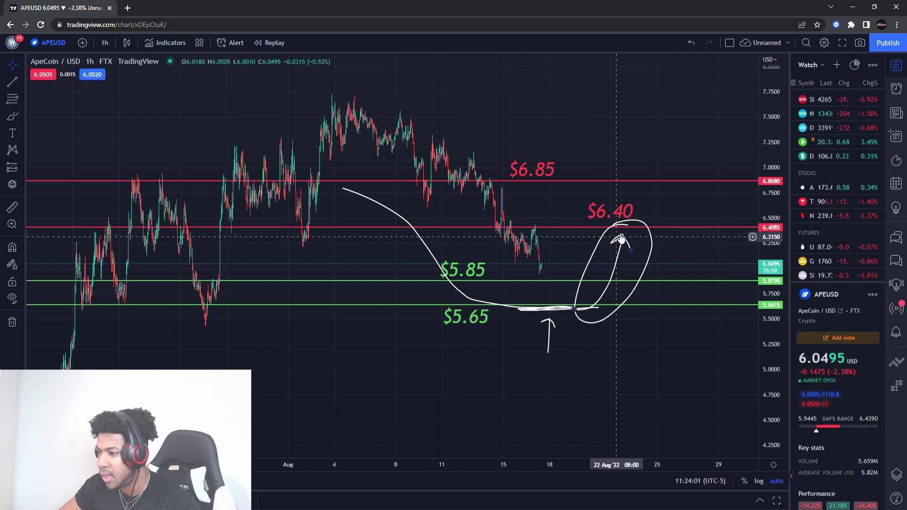
left_click_drag(624, 241, 631, 250)
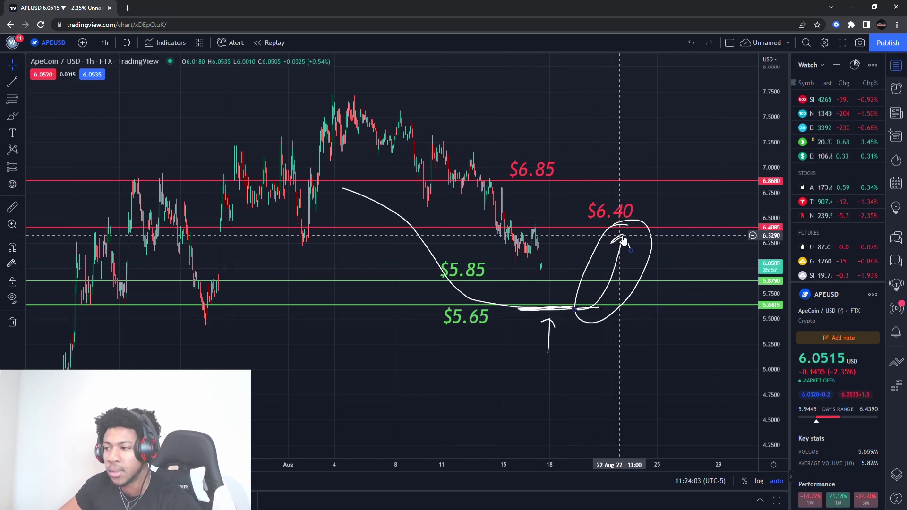